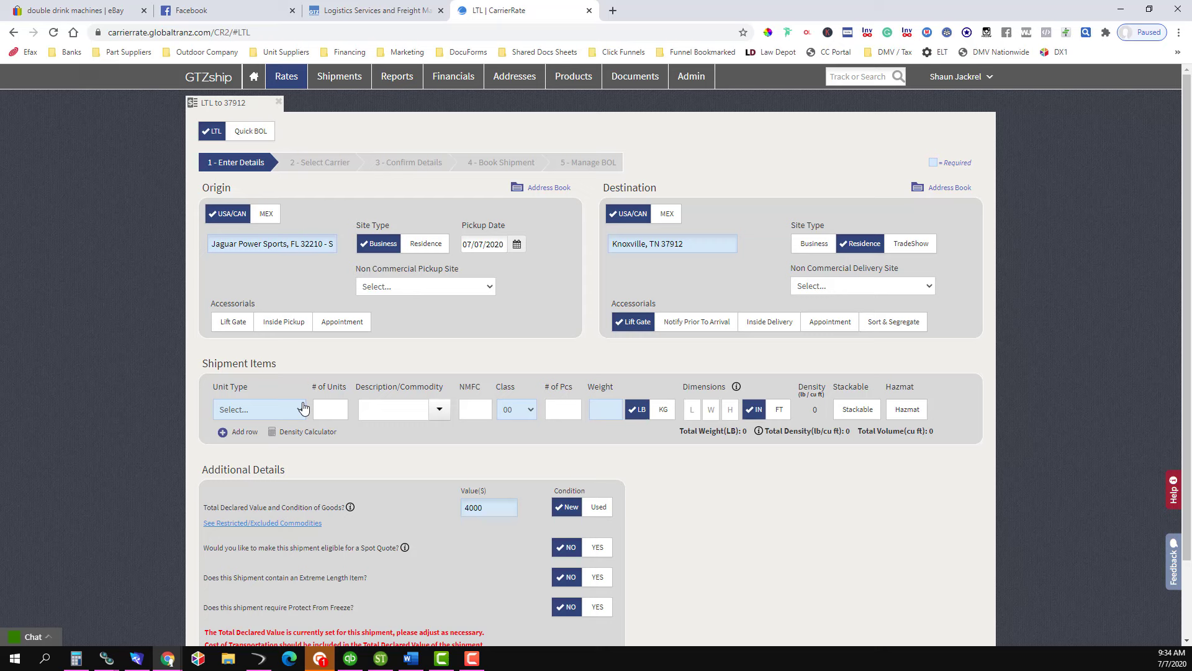
- Set the shipment line's unit type to Pallets (non-standard) with 1 unit
left_click(256, 411)
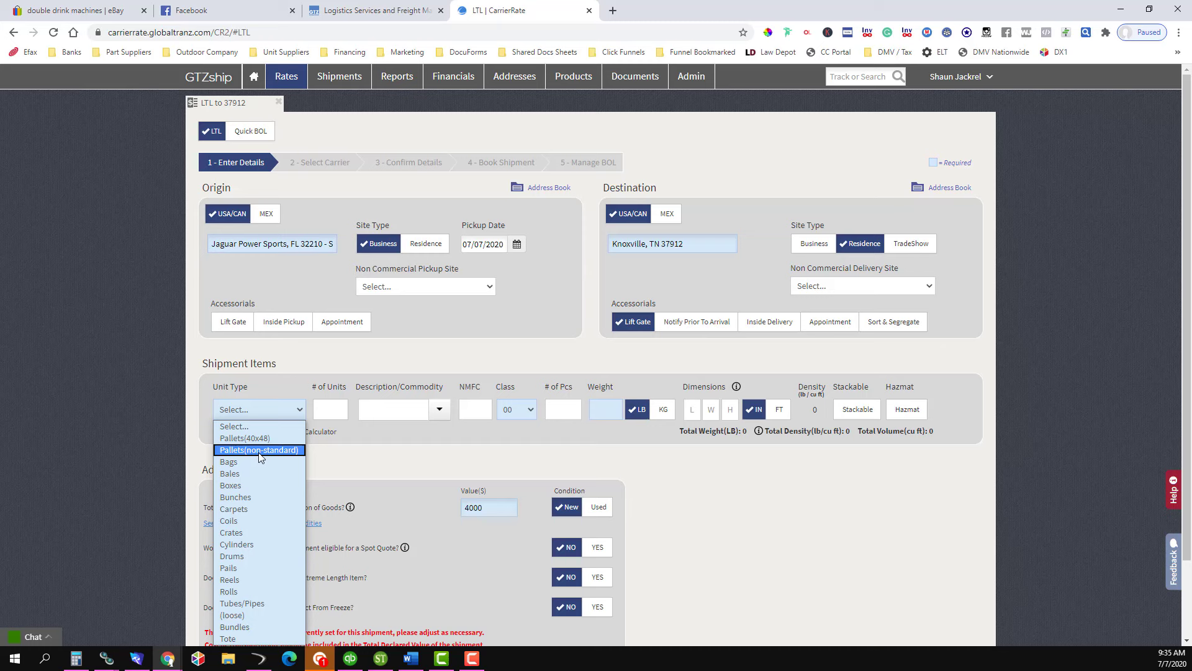
left_click(261, 456)
left_click(321, 410)
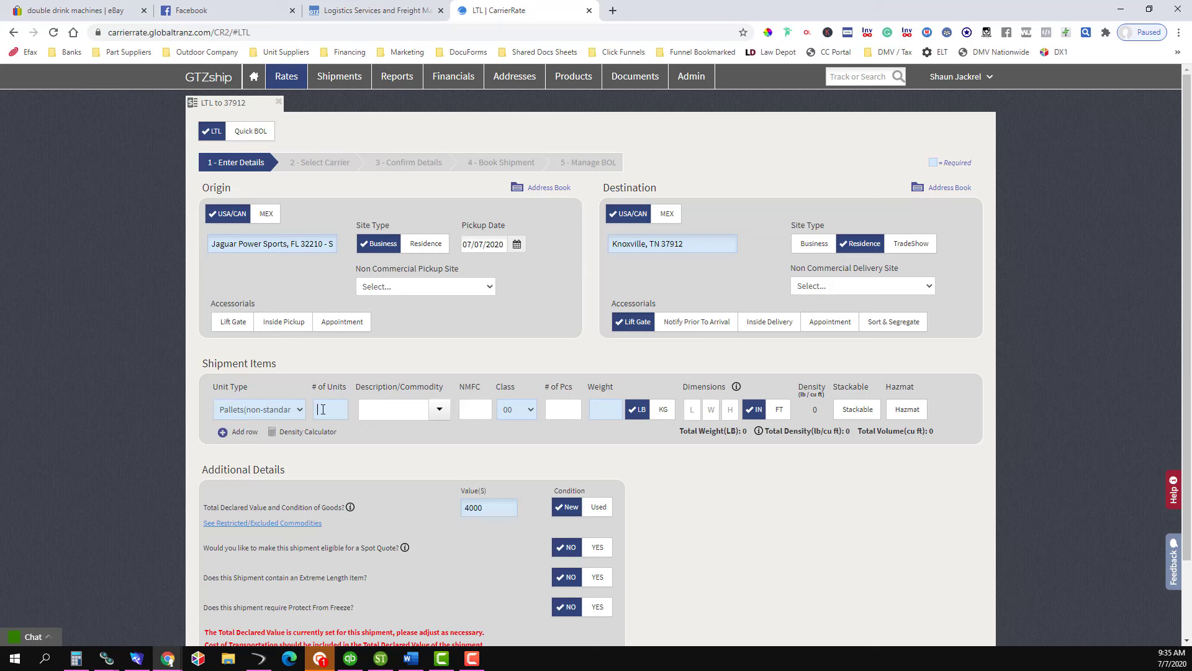
type("1")
- Describe the commodity as ATV with NMFC 39460 and freight class 100
left_click(401, 414)
type("ATV")
key("Tab")
type("39460")
left_click(520, 418)
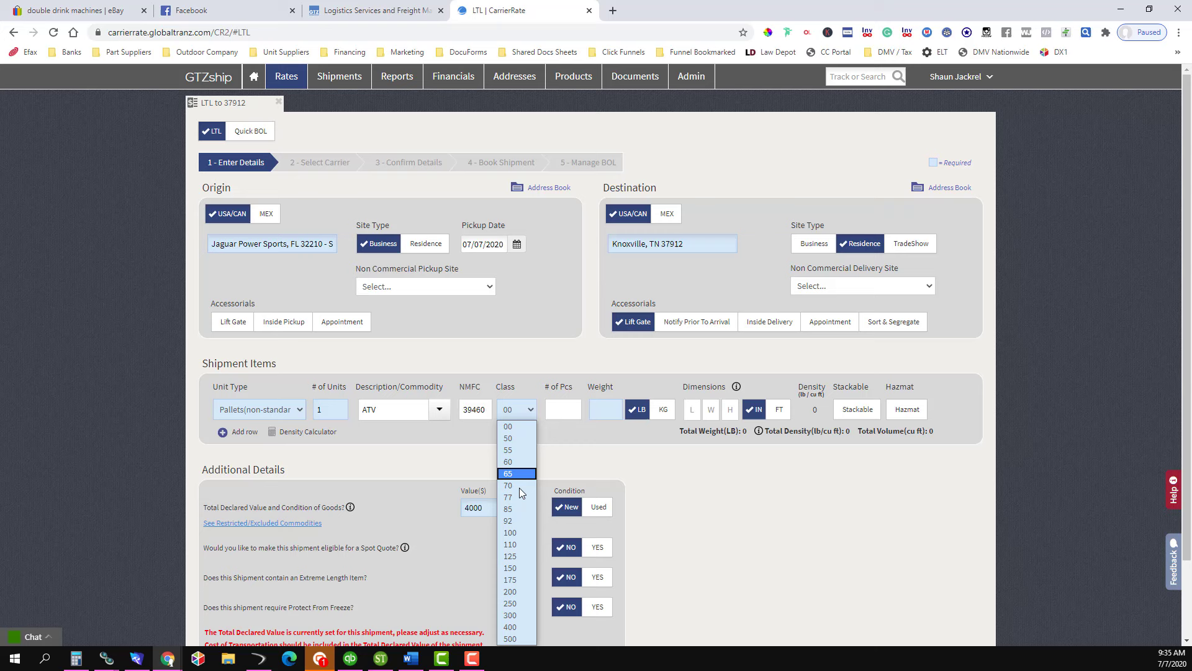
left_click(529, 533)
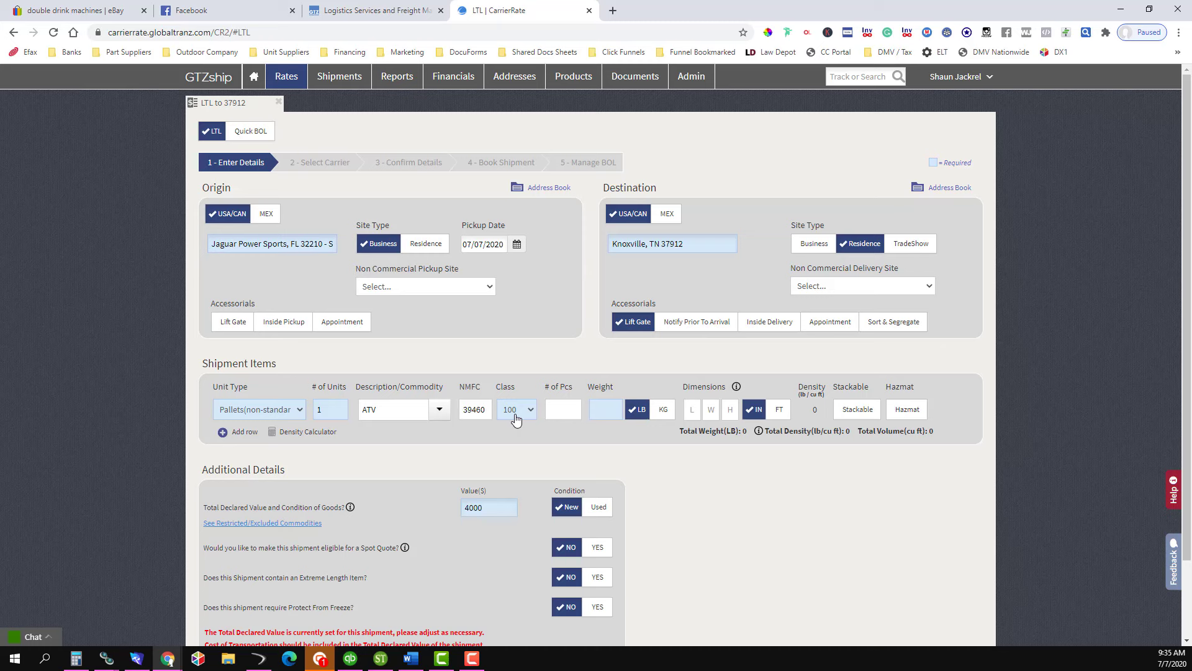
- Enter 1 piece weighing 220 lb on the pallet line
left_click(557, 415)
type("1")
type("220")
left_click_drag(763, 431, 851, 431)
left_click_drag(597, 386, 764, 386)
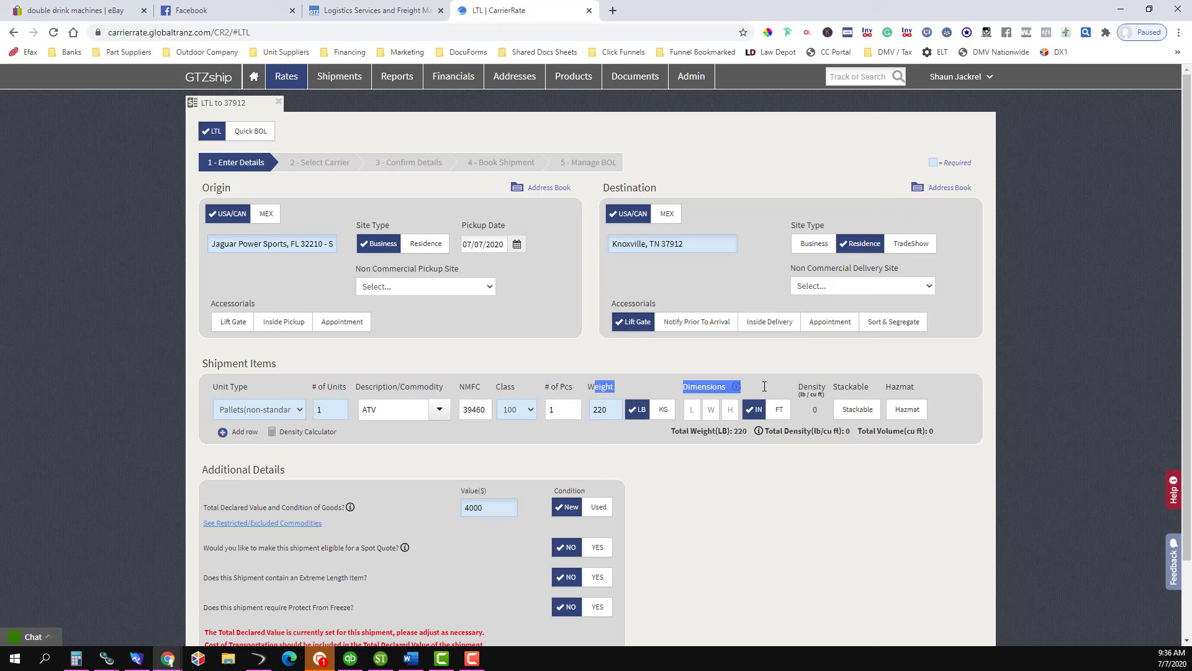
left_click(764, 386)
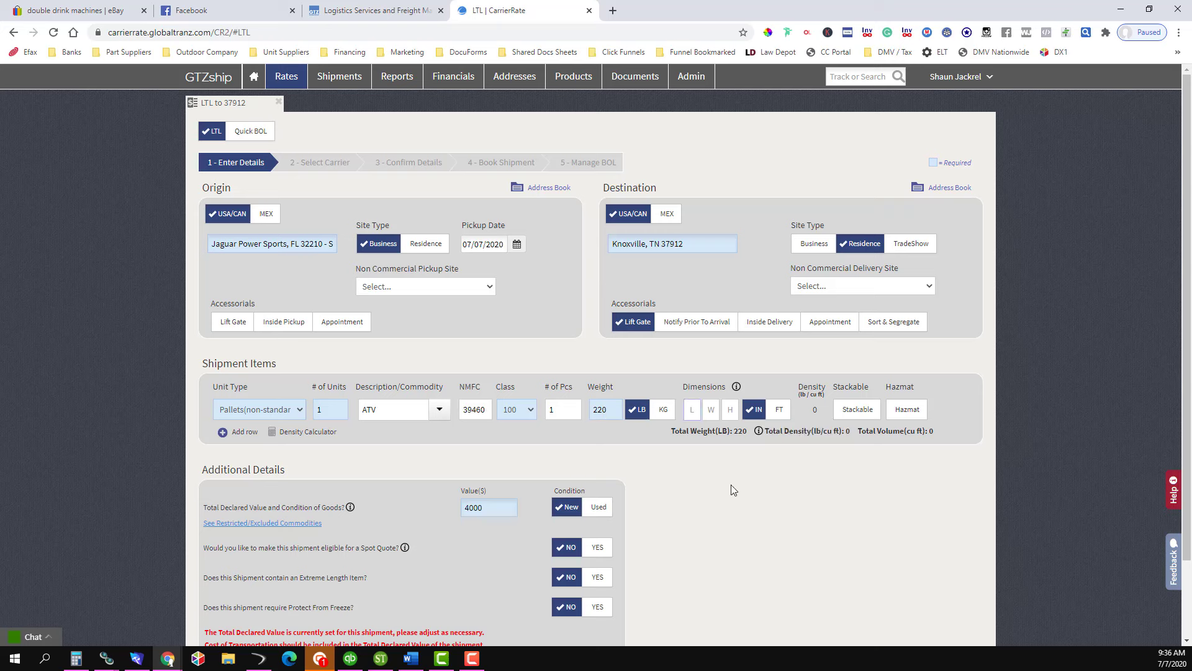
- Enter the pallet dimensions as 72 × 48 × 30 inches
type("72")
key("Tab")
type("48")
left_click(730, 410)
type("30")
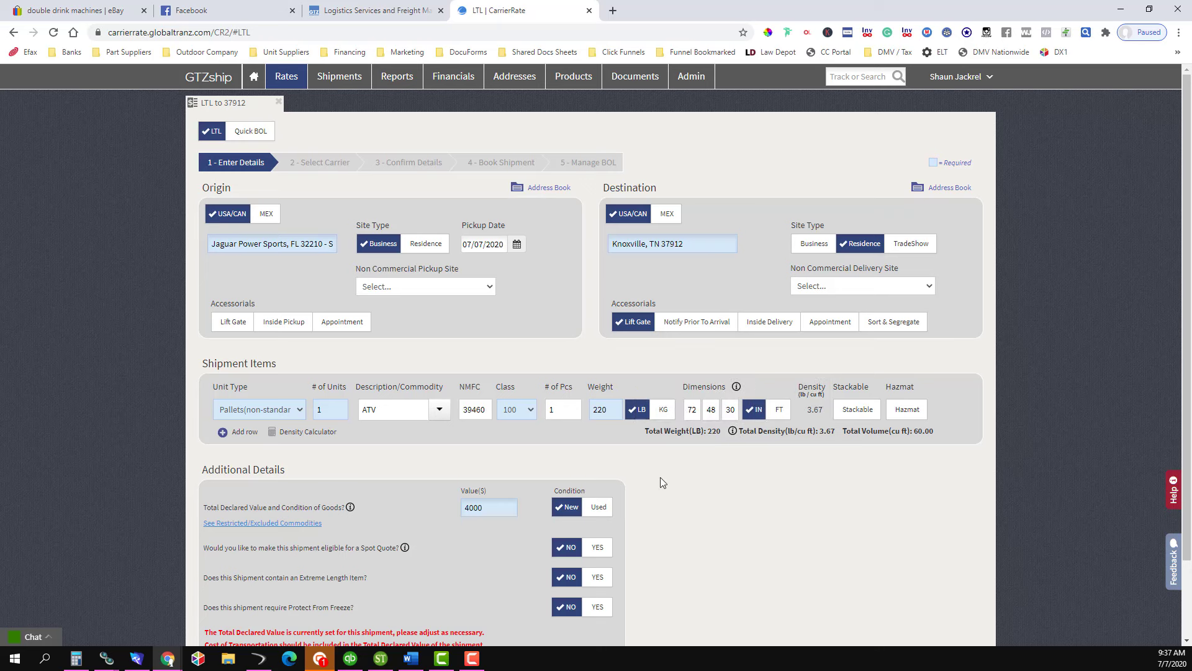
- Confirm the 3.67 density and $4000 declared value, then request carrier rates
double_click(814, 411)
left_click(780, 523)
scroll(738, 506, "down", 2)
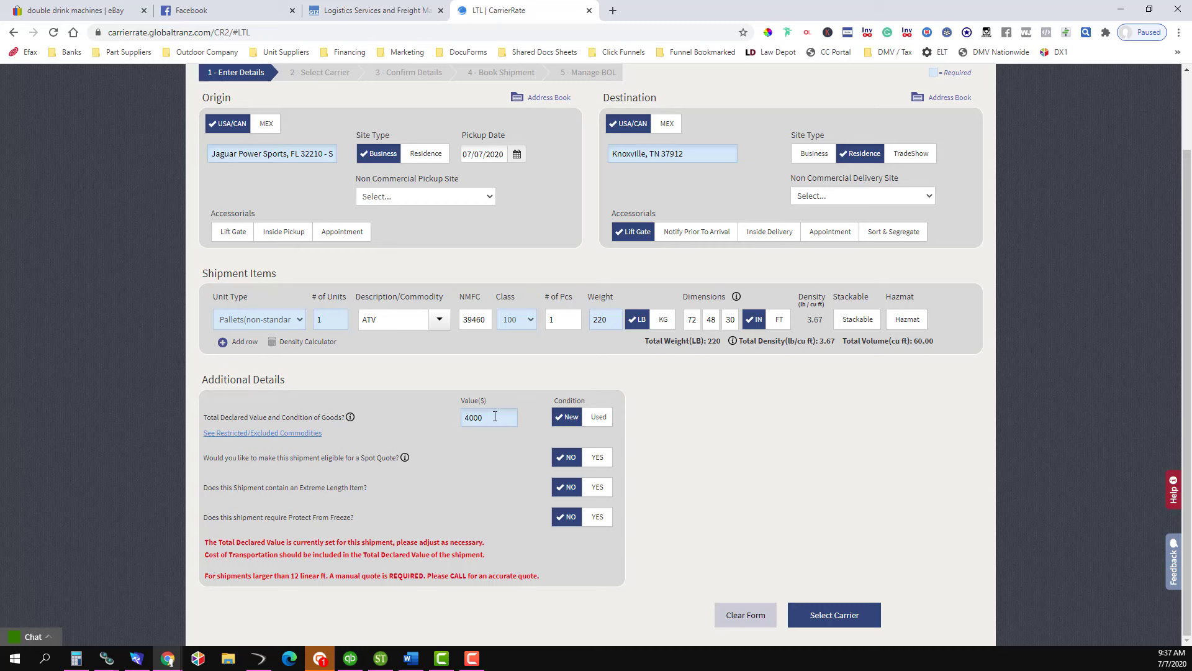
double_click(495, 416)
left_click(845, 477)
scroll(851, 532, "up", 2)
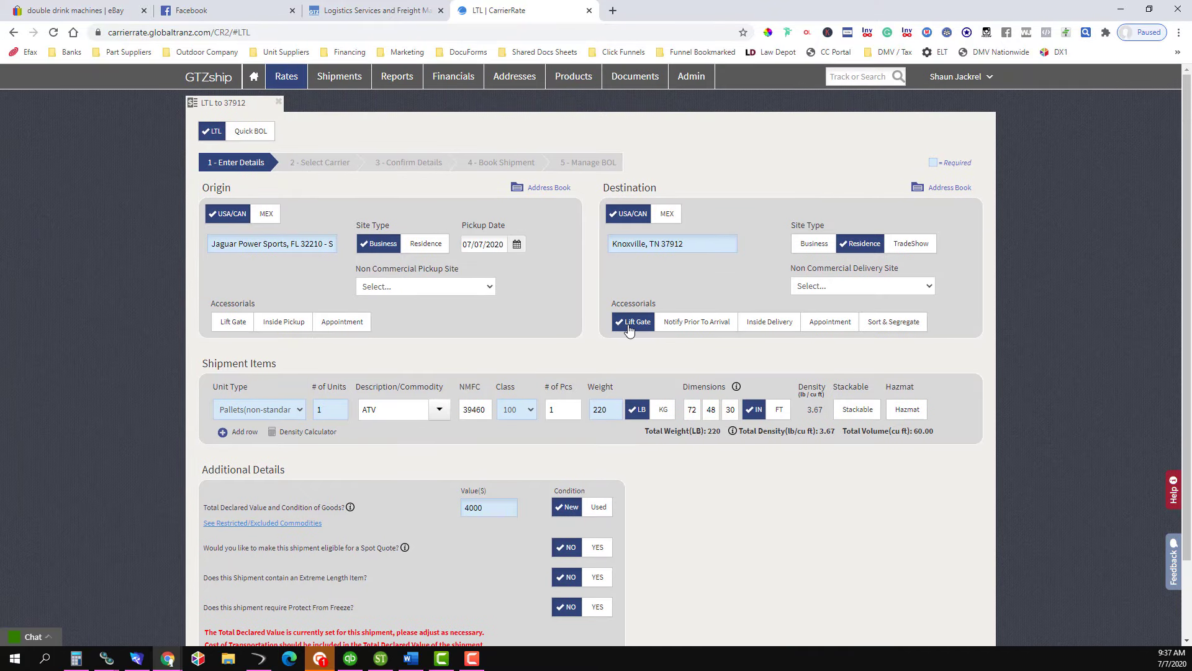
scroll(831, 489, "down", 2)
left_click(835, 615)
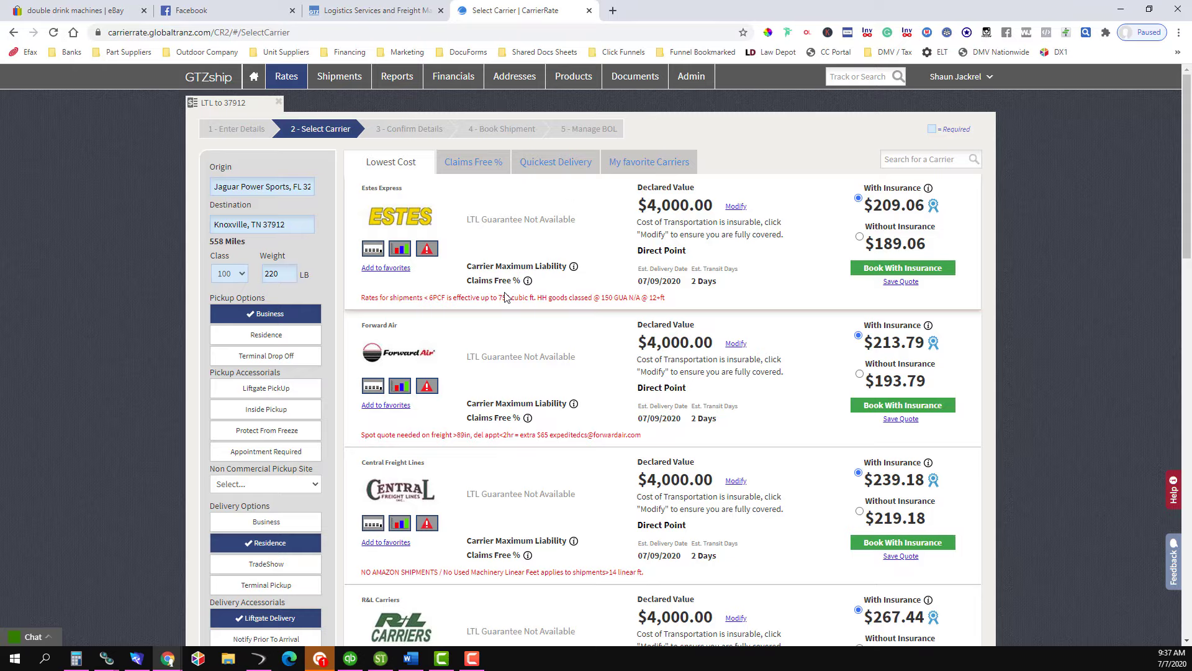
- Compare the carrier quotes: Estes' delivery date, R&L's one-day transit, Averitt's declared value
scroll(505, 296, "down", 9)
scroll(564, 406, "up", 7)
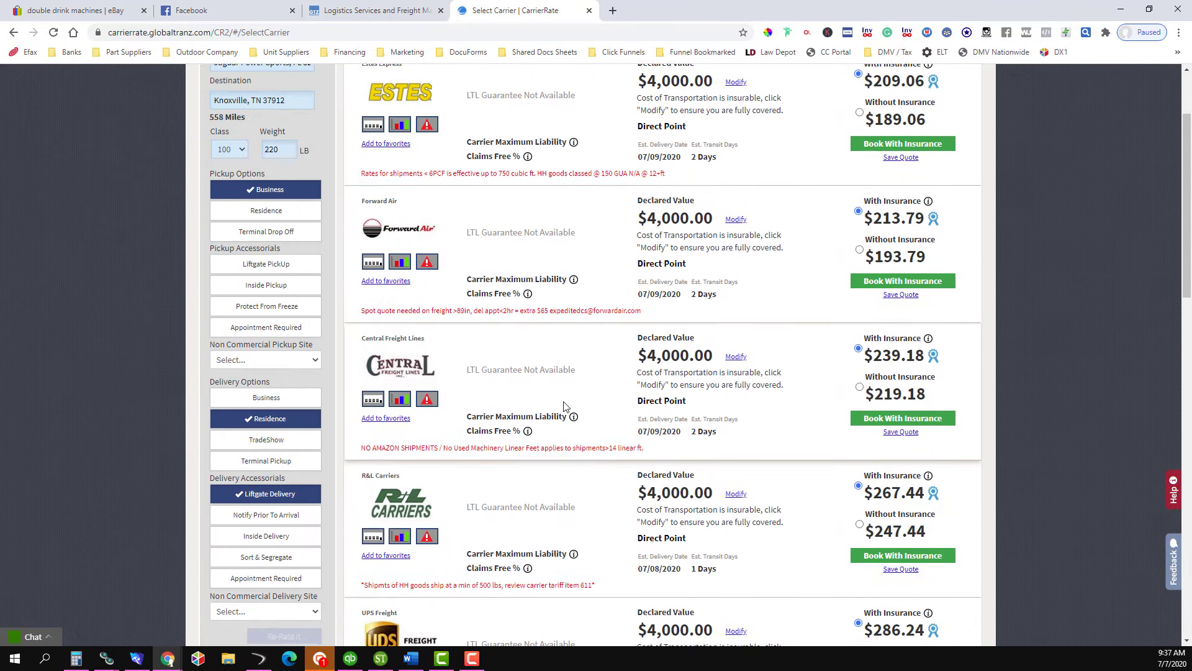
scroll(565, 406, "up", 2)
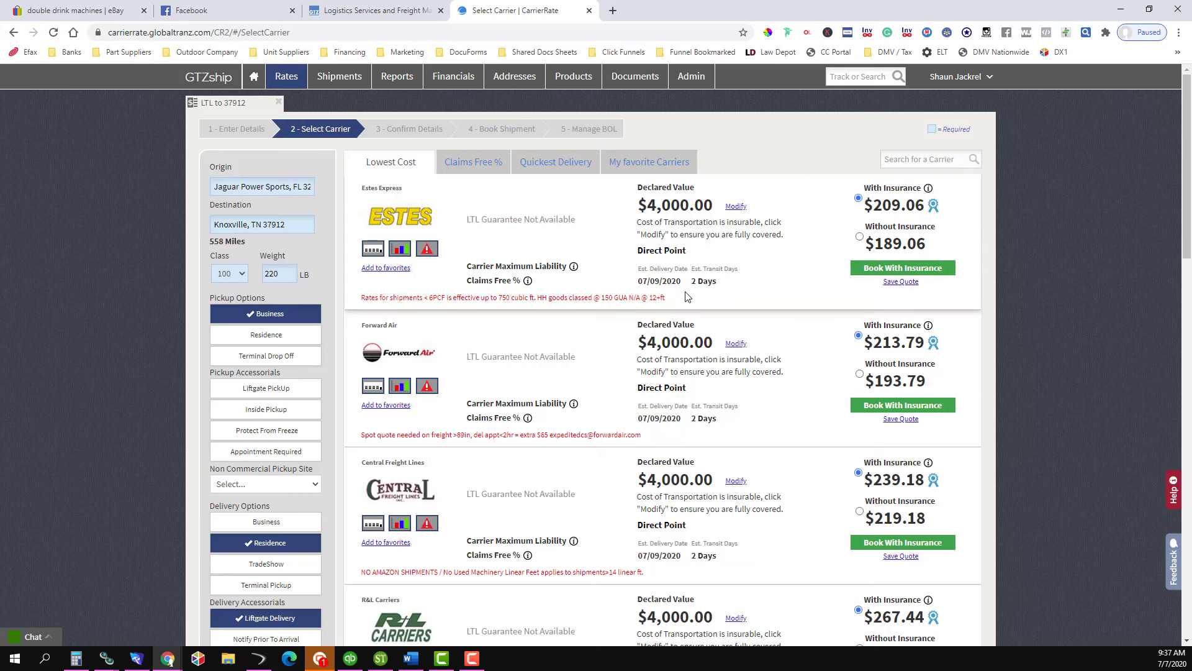
left_click_drag(637, 267, 727, 289)
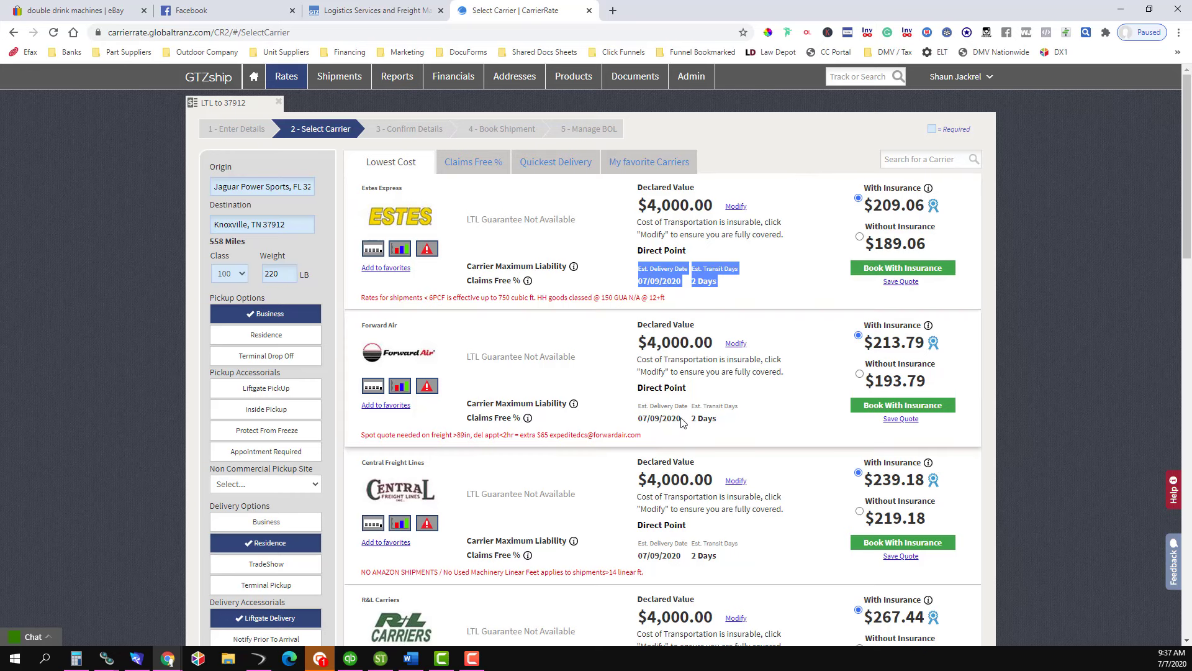
scroll(696, 435, "down", 4)
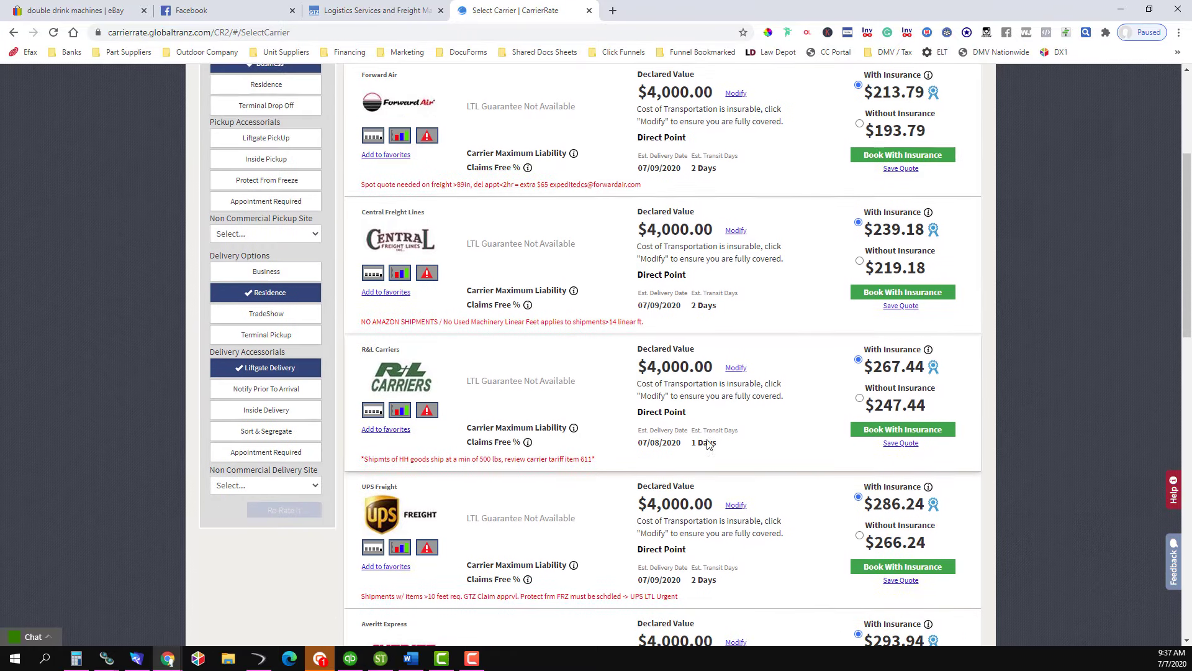
scroll(708, 443, "down", 3)
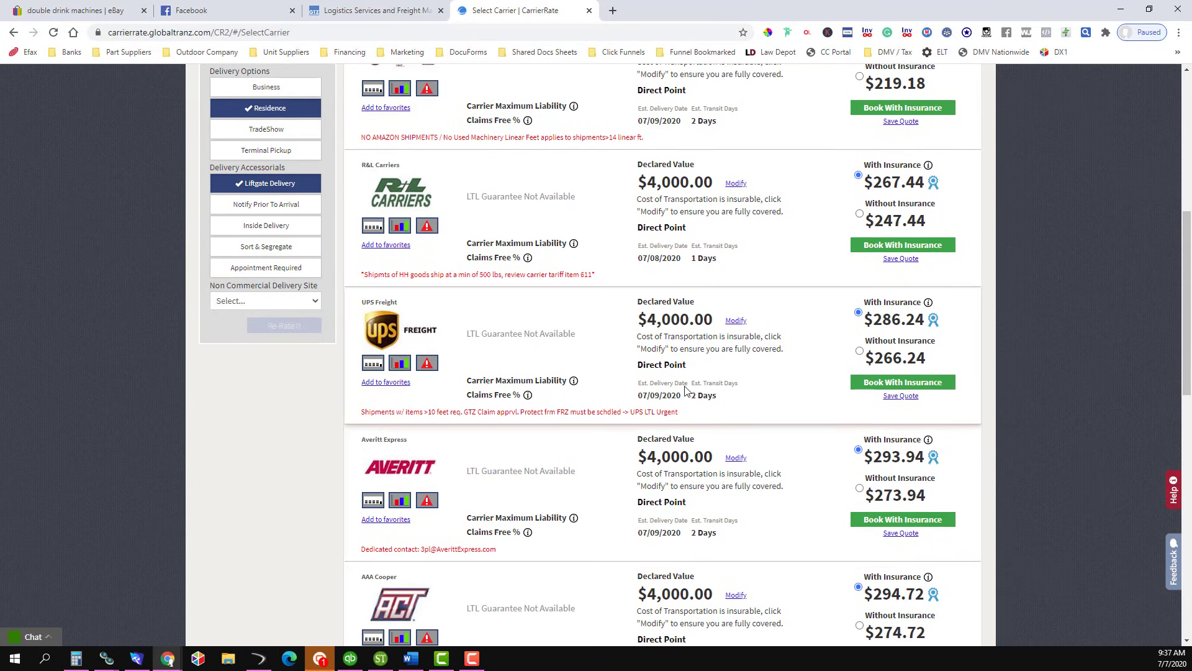
left_click_drag(647, 257, 731, 262)
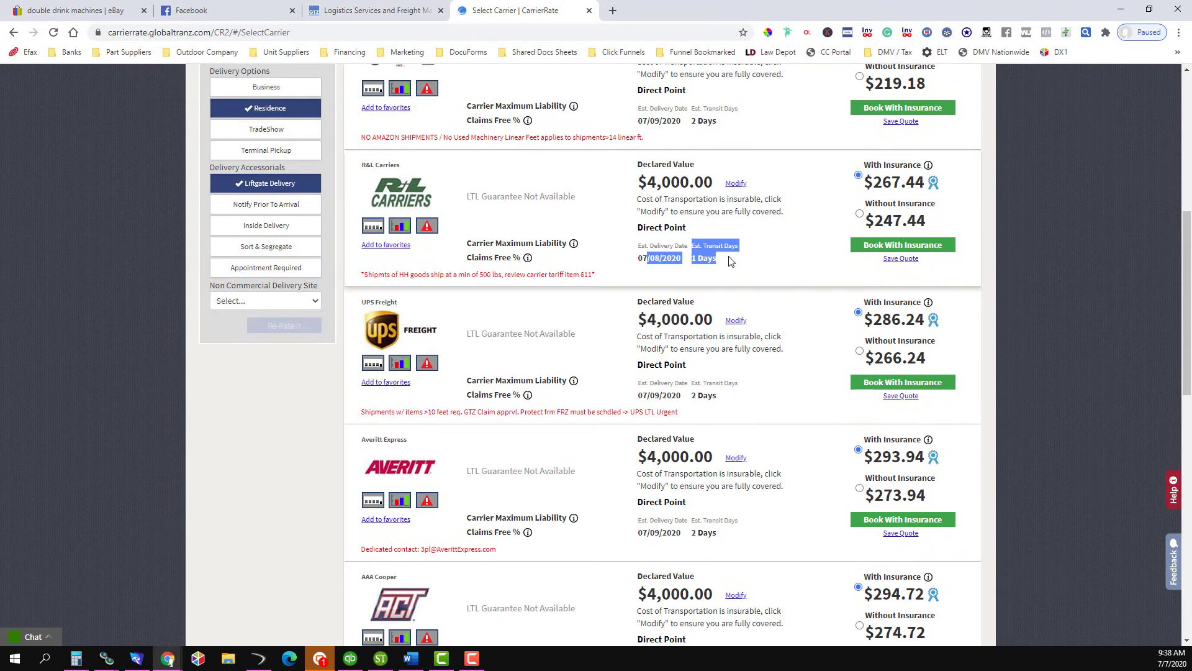
left_click_drag(639, 457, 714, 456)
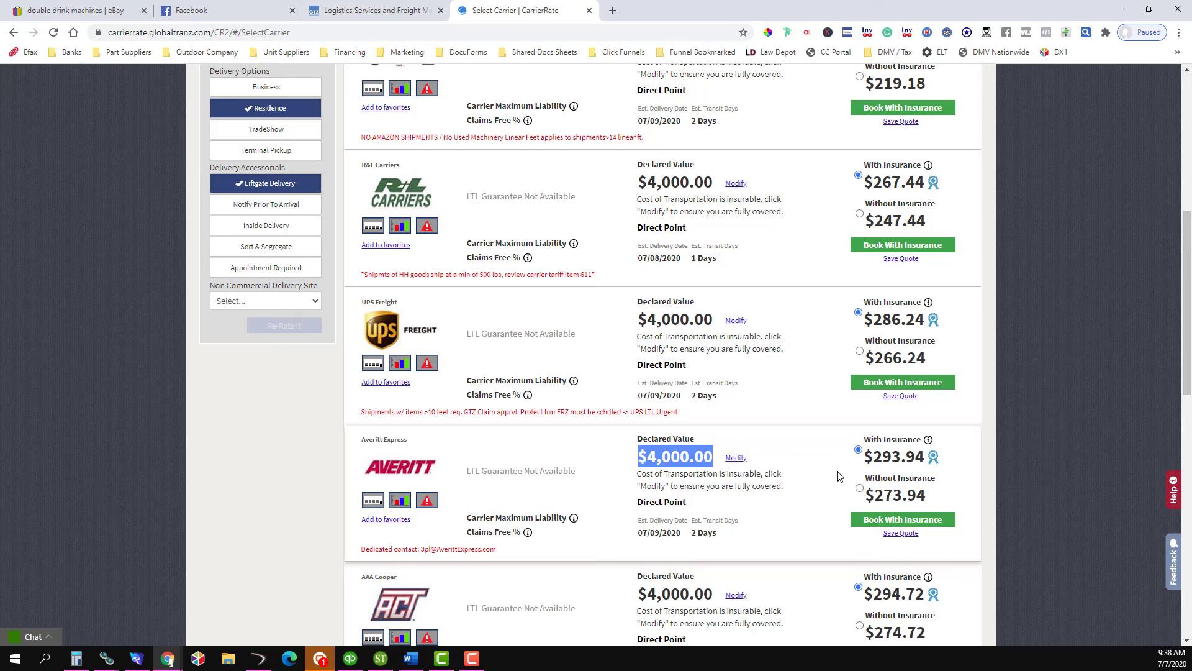
scroll(838, 476, "up", 7)
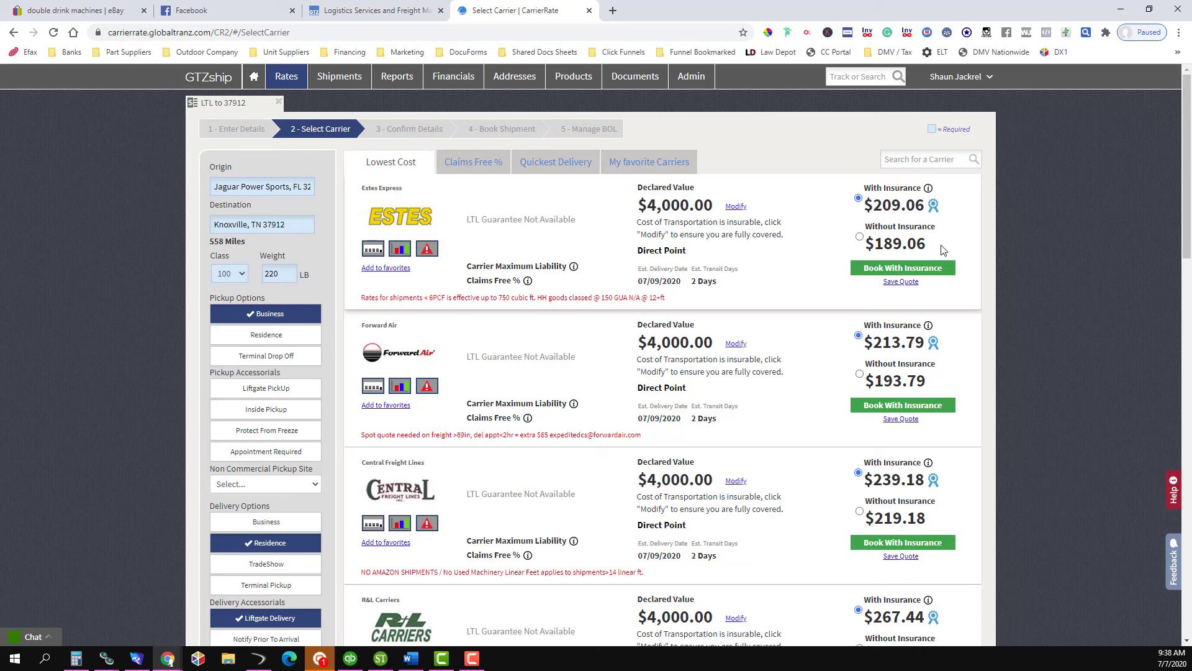
- Select the Estes Express rate without insurance ($189.06)
mouse_move(913, 220)
scroll(792, 515, "down", 2)
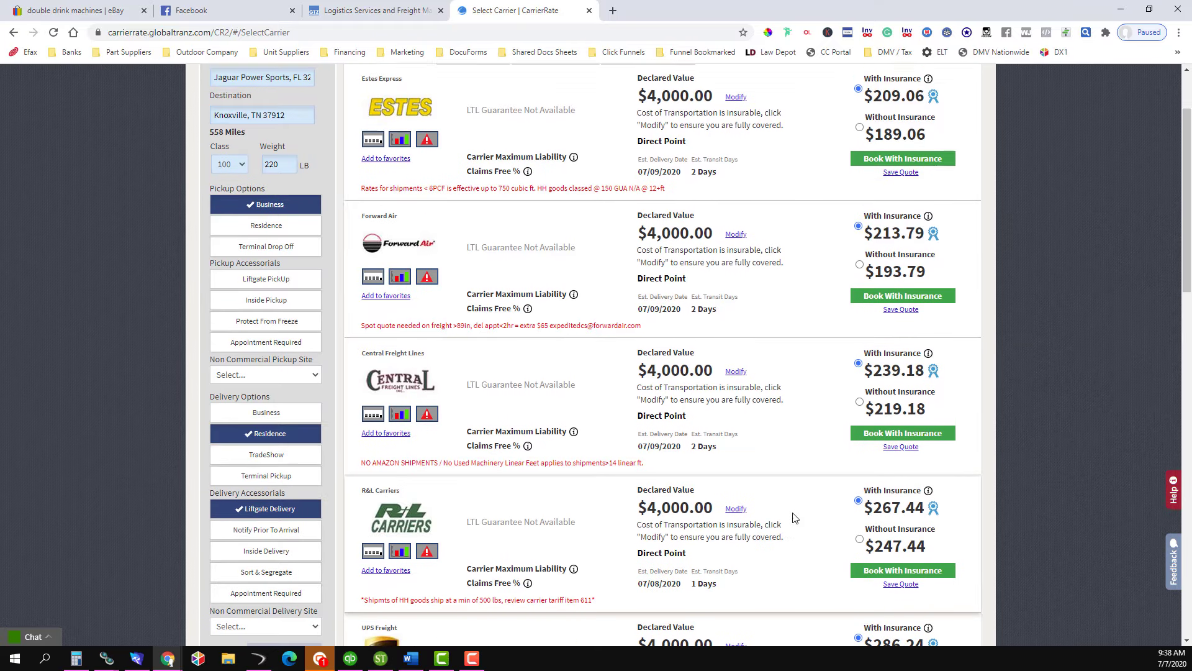
scroll(791, 515, "up", 2)
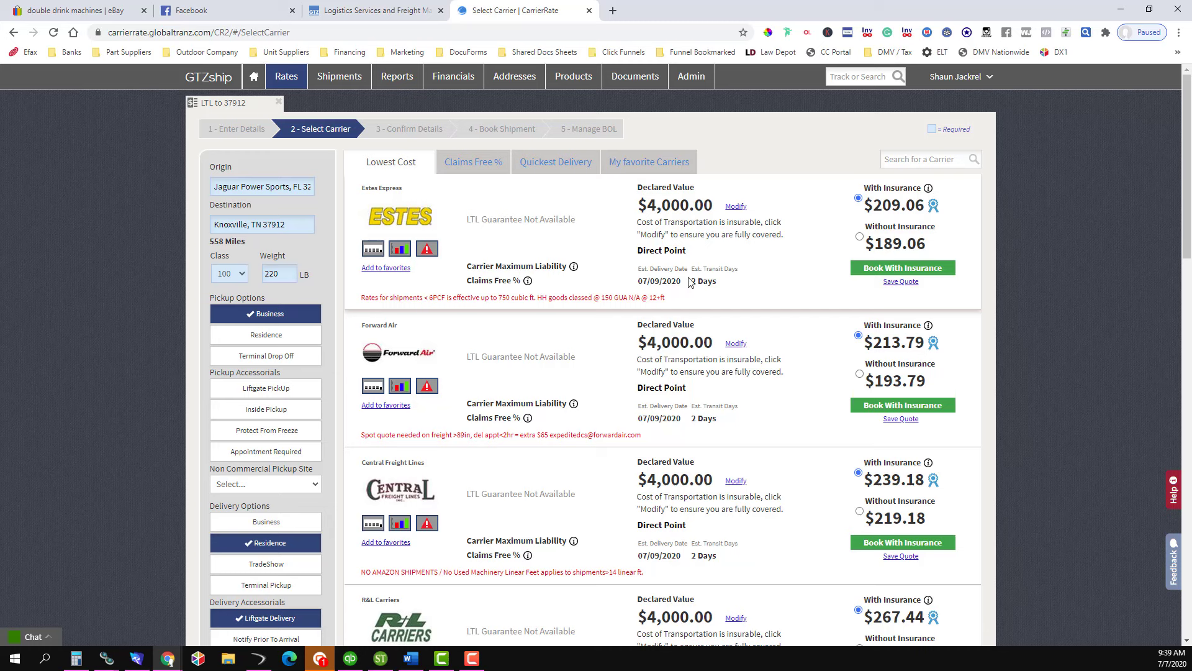
left_click(858, 237)
- Book Estes without insurance, enter the consignee company name and reuse it as Contact Name
left_click(888, 273)
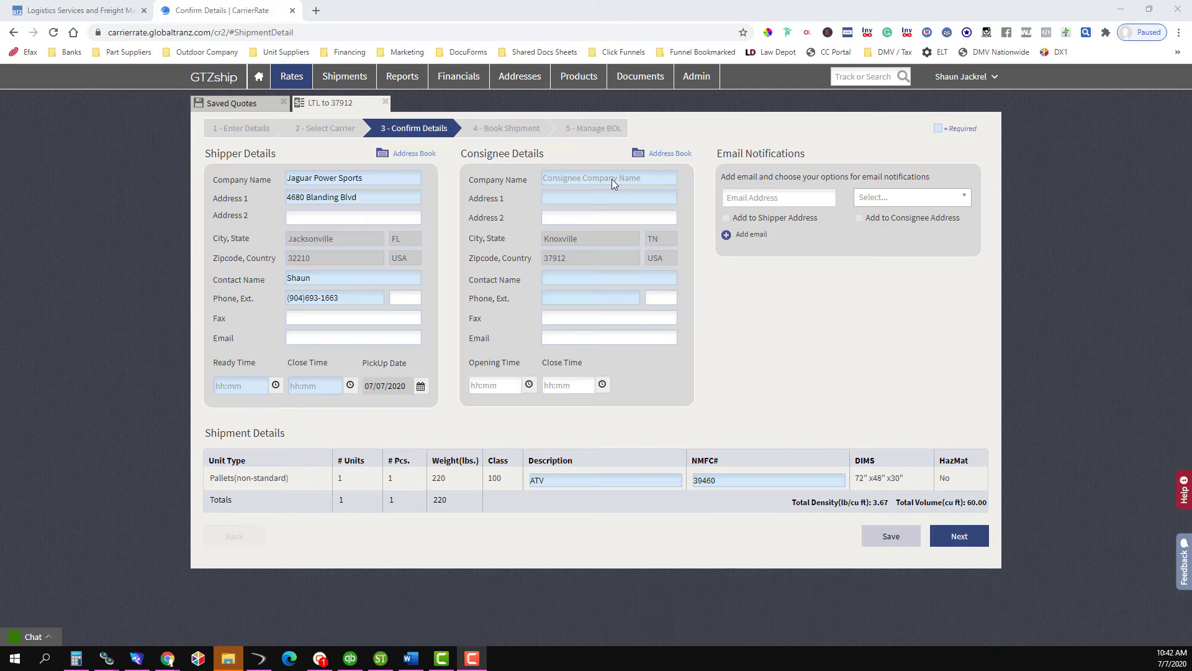
left_click(613, 179)
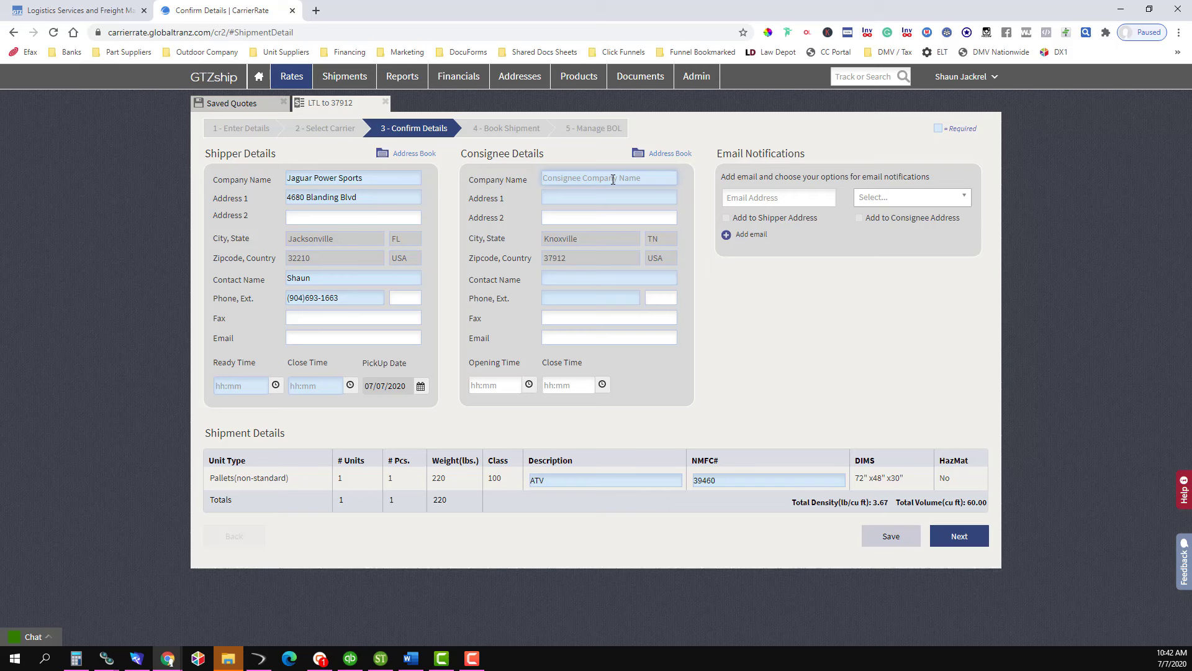
key("Tab")
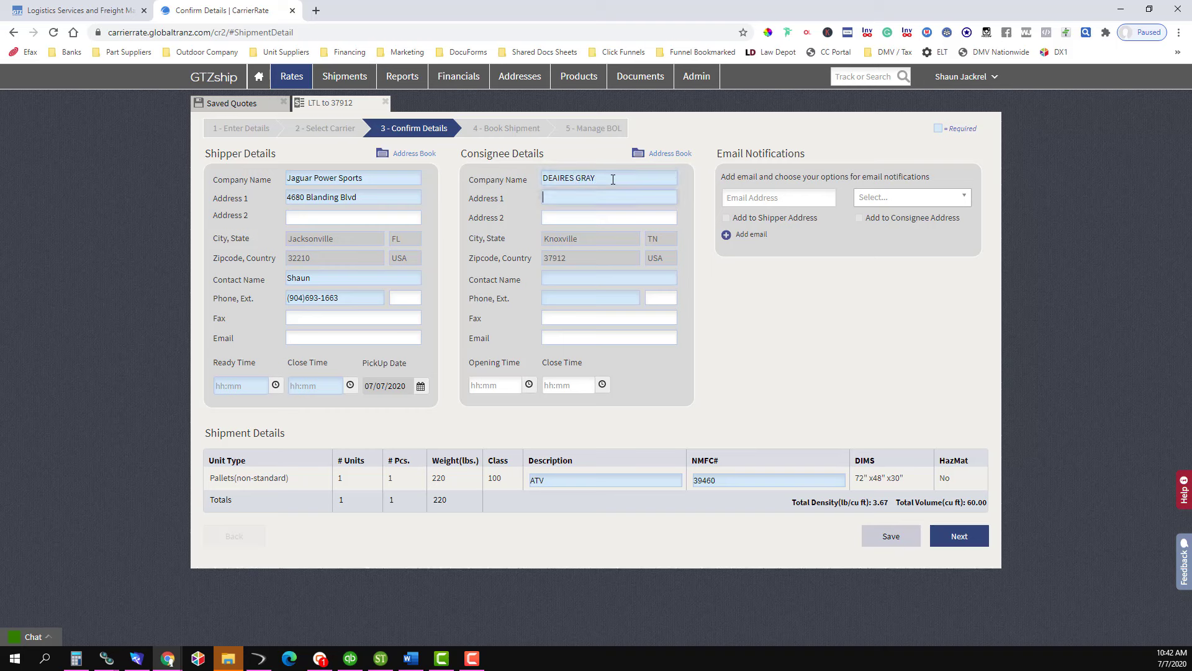
left_click_drag(613, 179, 470, 203)
key("ctrl+c")
left_click(551, 278)
key("ctrl+v")
- Enter the consignee's street address in Address 1, correcting a typo
left_click(572, 196)
- Enter the consignee's phone number and e-mail address, and fill in the notification e-mail
left_click(564, 300)
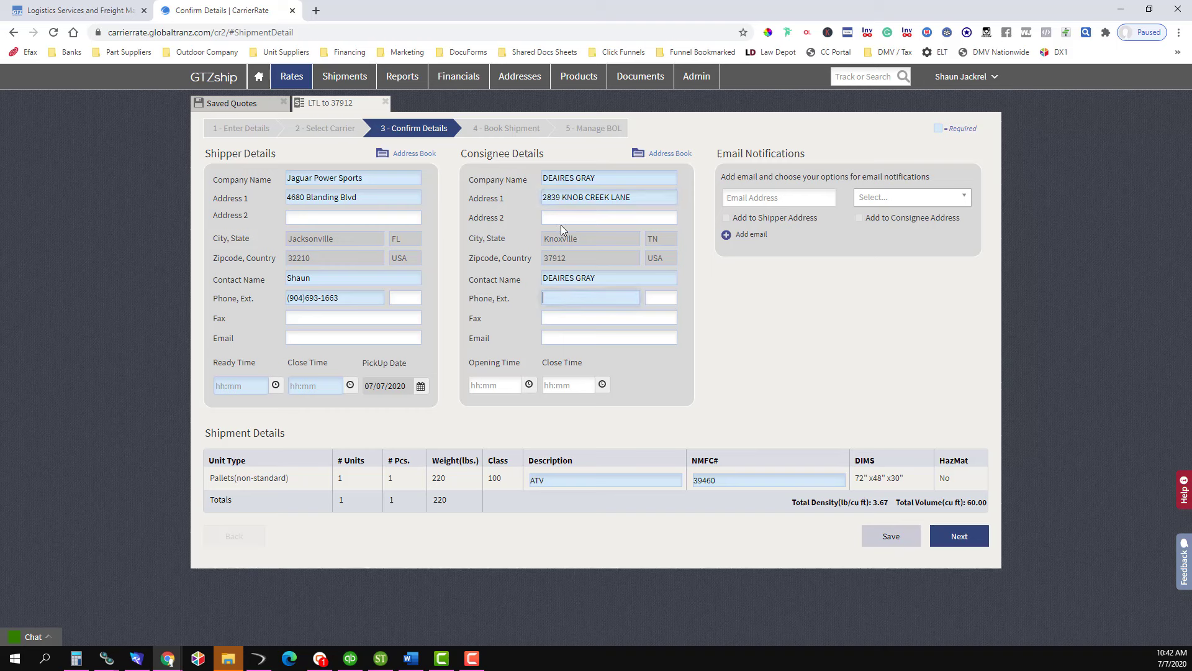
left_click_drag(614, 178, 474, 192)
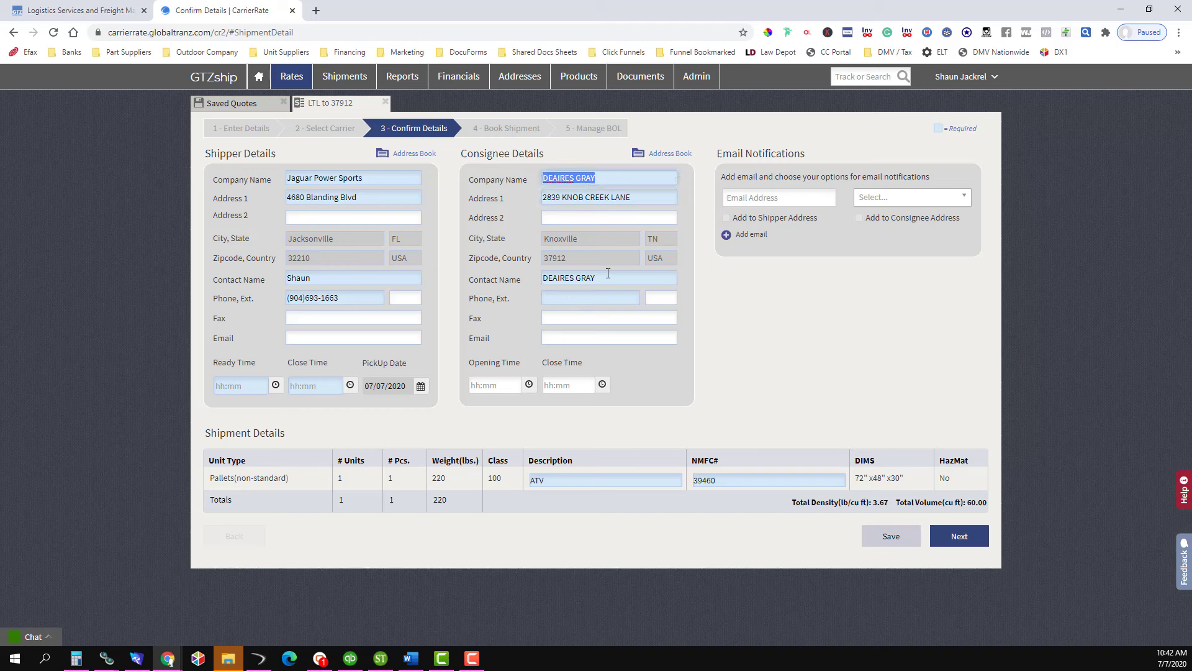
left_click(558, 299)
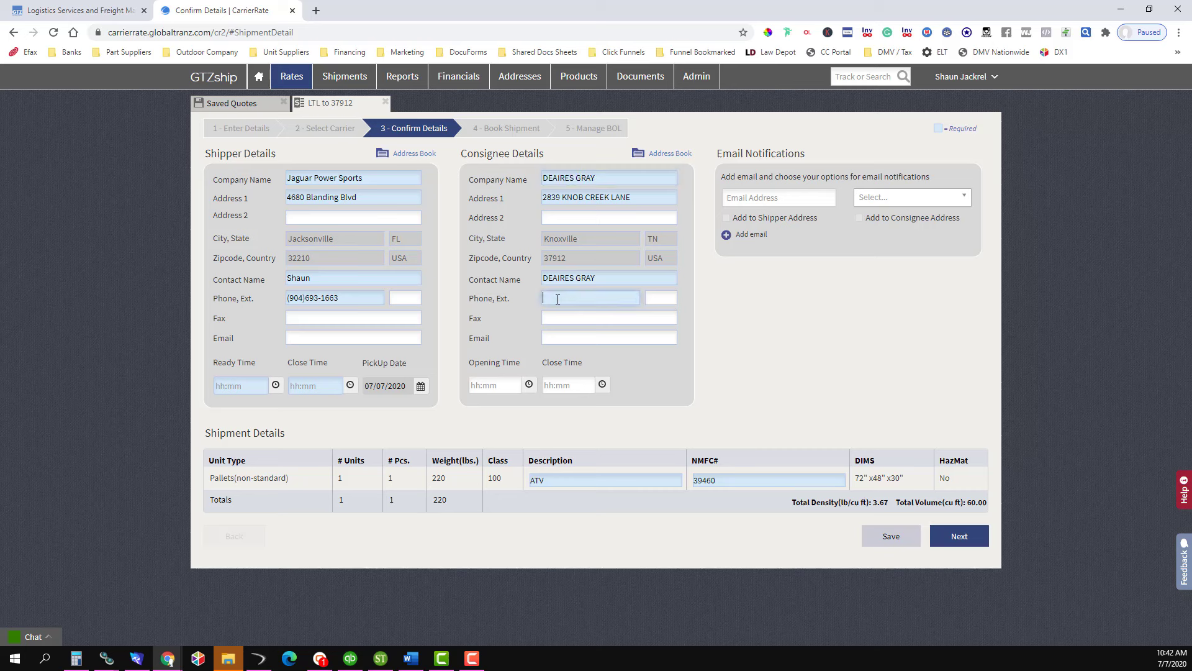
left_click(551, 341)
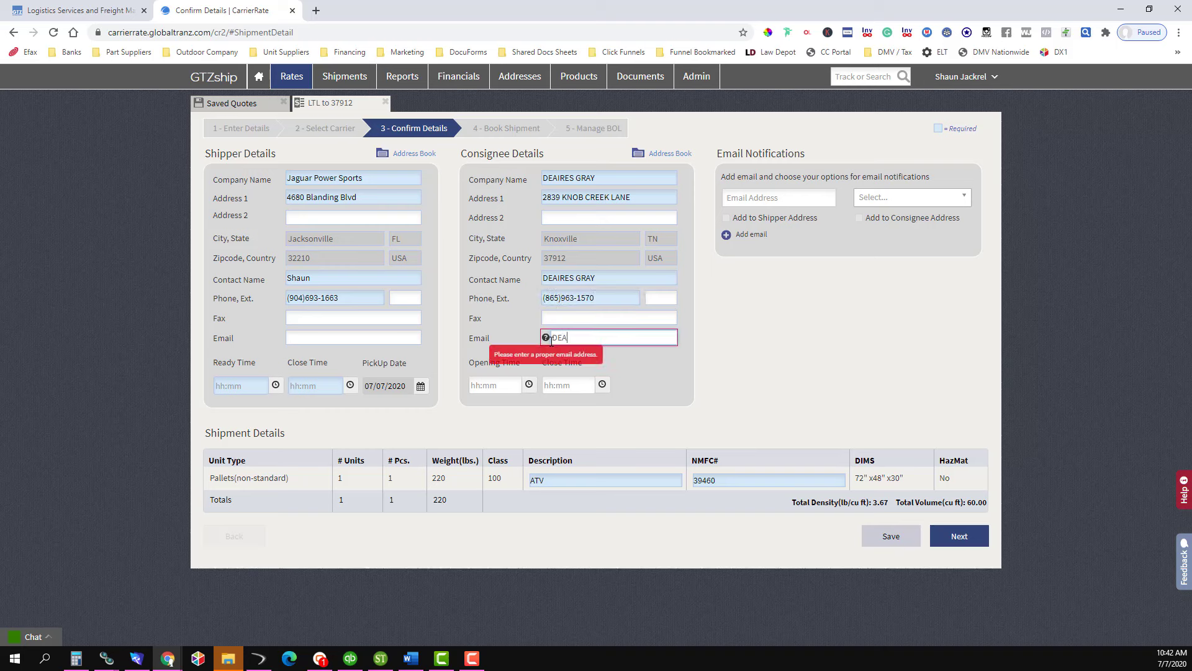
left_click(779, 198)
left_click(911, 197)
- Enable all notification types and set the pickup window to 02:00 PM–06:00 PM
left_click(864, 218)
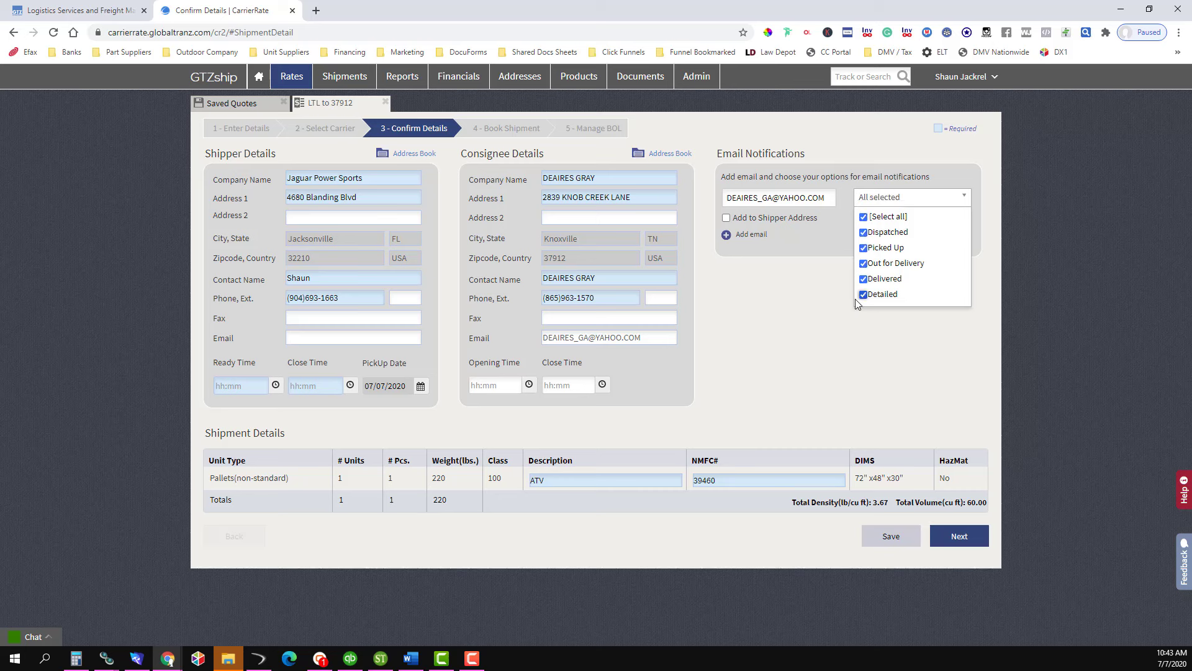
left_click(803, 346)
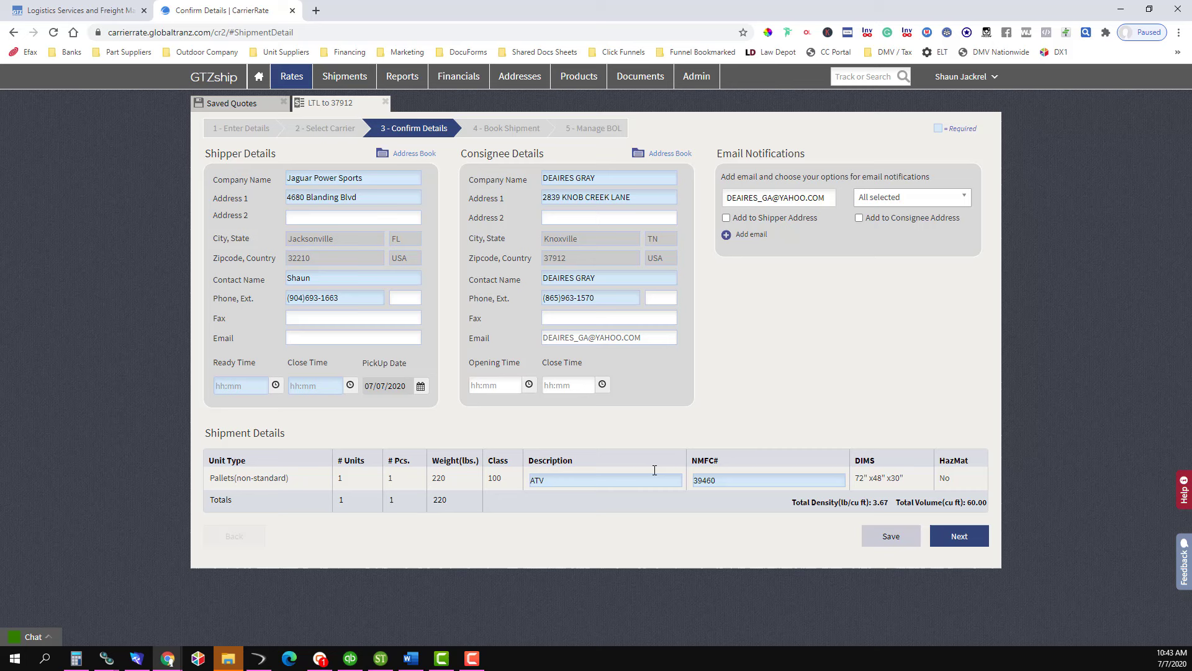
left_click(258, 385)
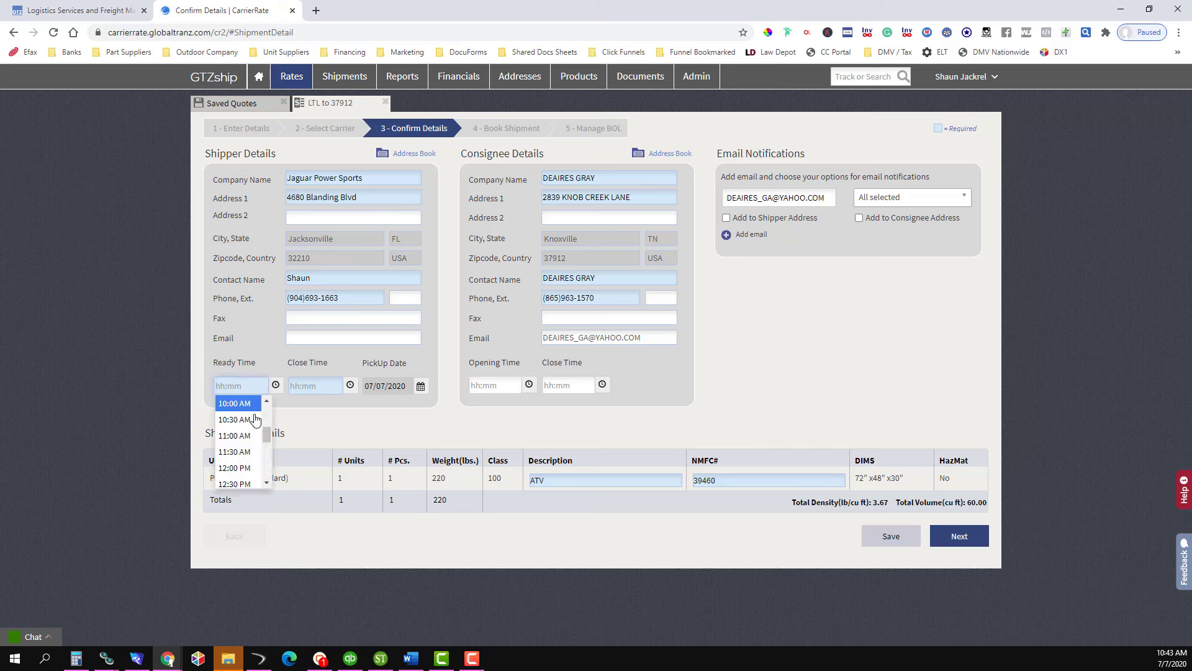
scroll(243, 460, "down", 6)
left_click(242, 471)
left_click(315, 386)
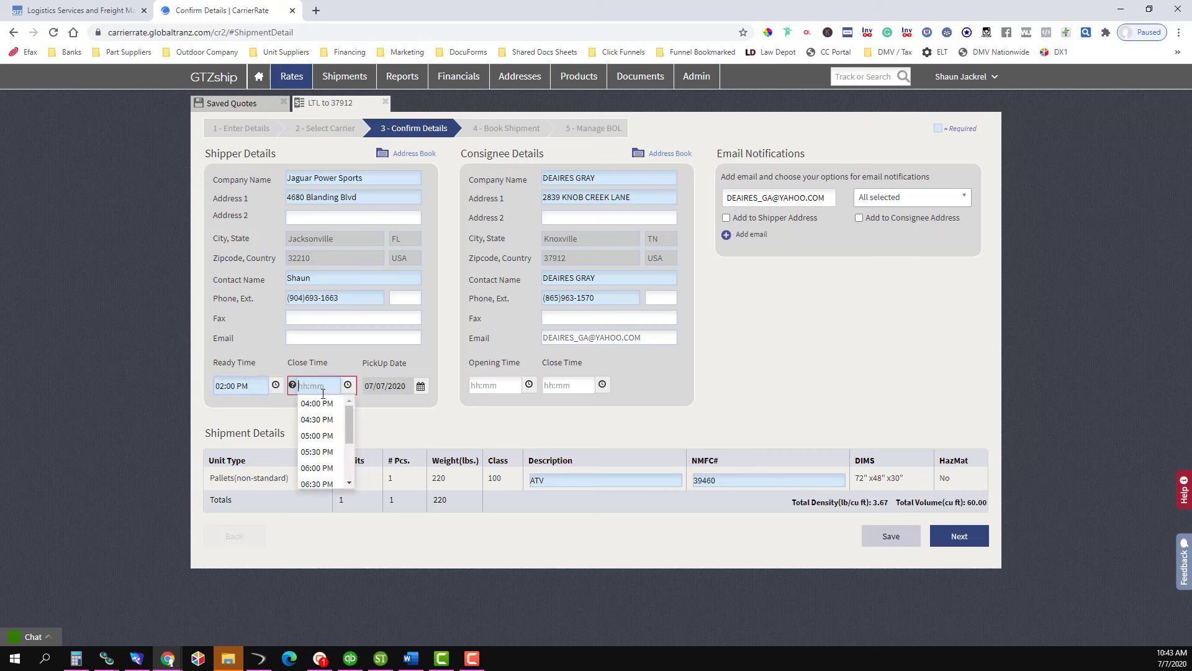
left_click(314, 466)
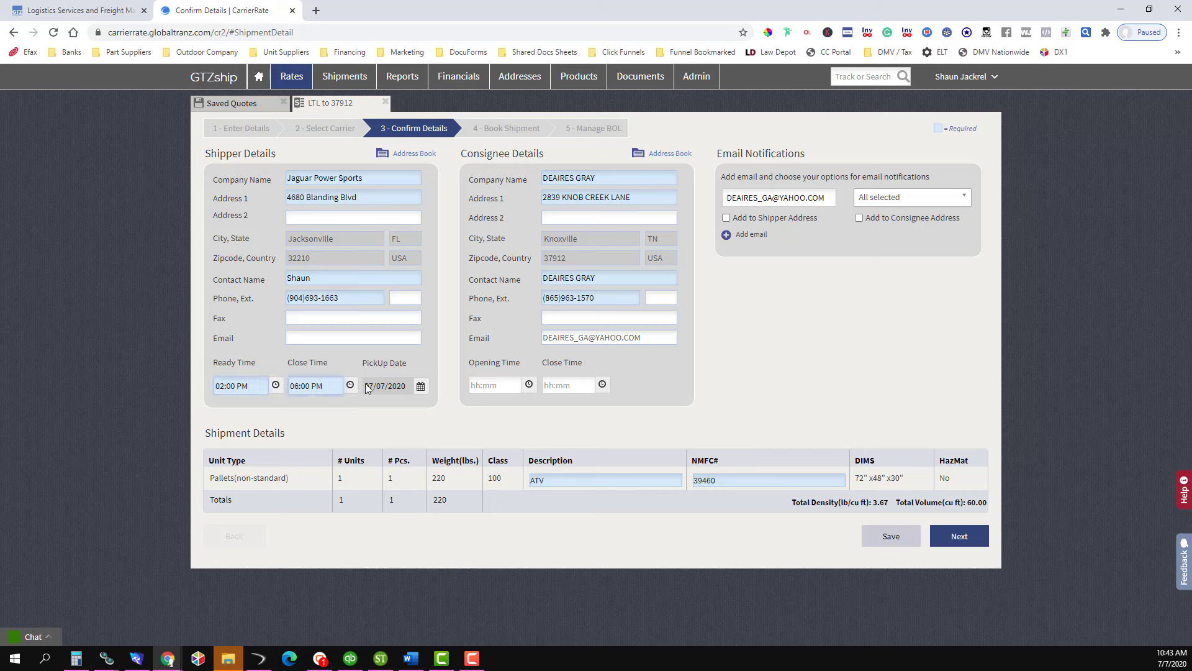
- Accept the terms and book the Estes shipment, generating the bill of lading
left_click_drag(367, 385, 406, 386)
double_click(375, 364)
left_click(769, 356)
left_click(962, 538)
left_click(541, 511)
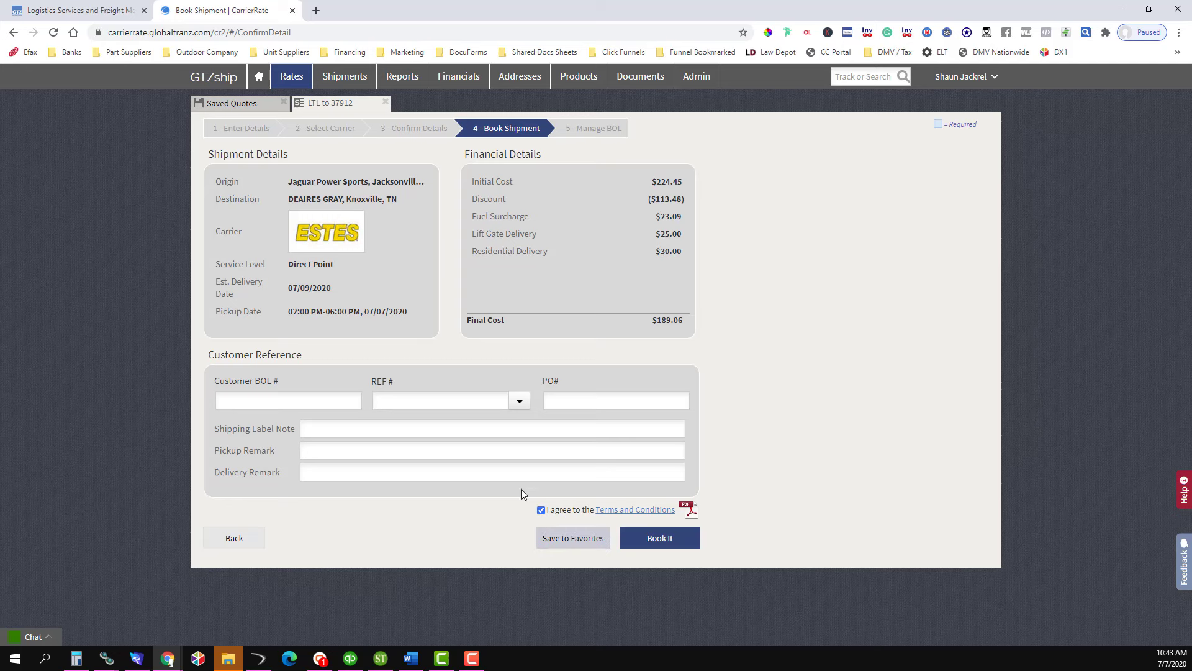
left_click(660, 539)
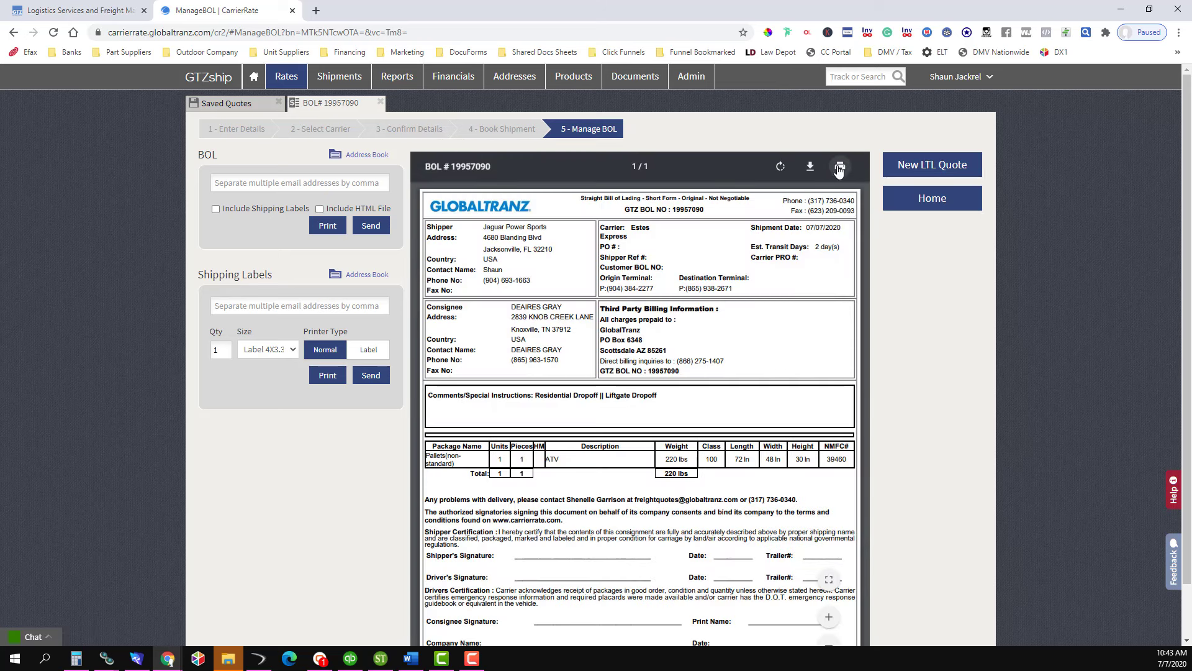
- Send 3 copies of the Estes BOL to the printer, then go to the Home dashboard
left_click(838, 167)
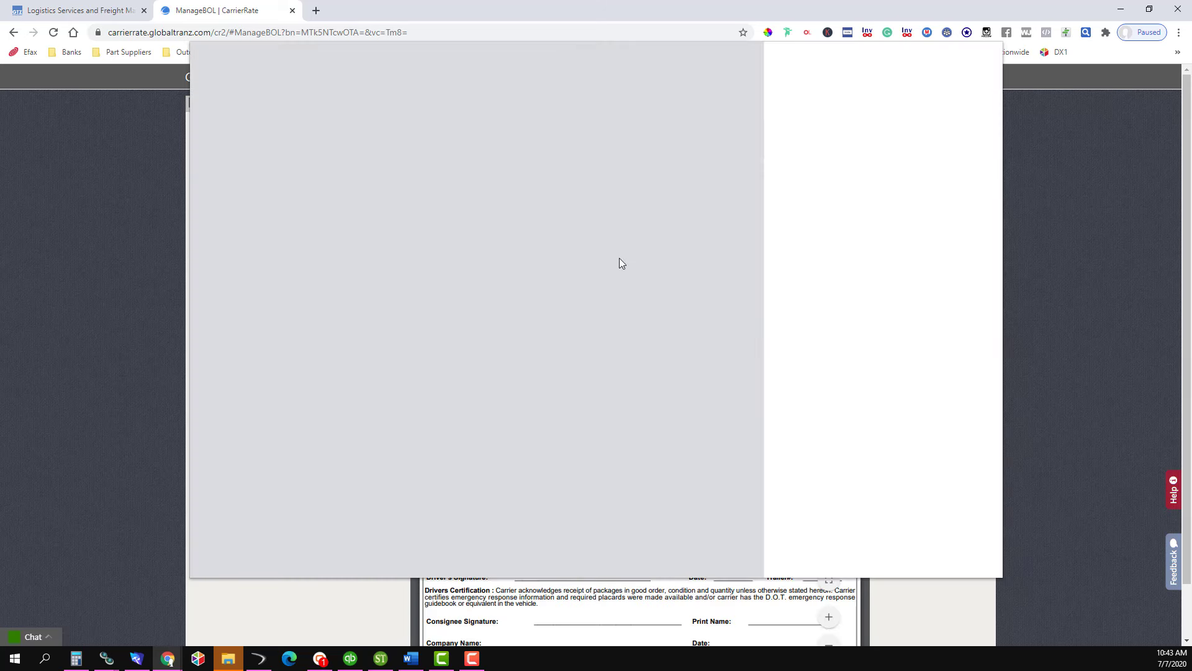
left_click(900, 160)
left_click(900, 160)
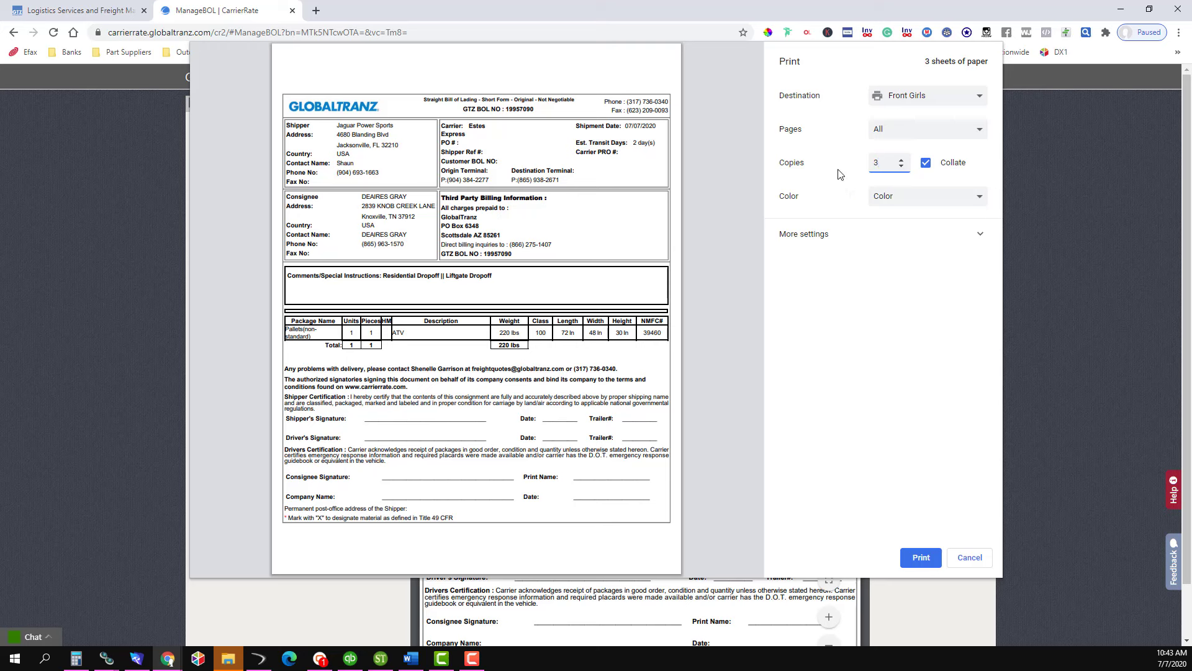
left_click(921, 558)
mouse_move(284, 86)
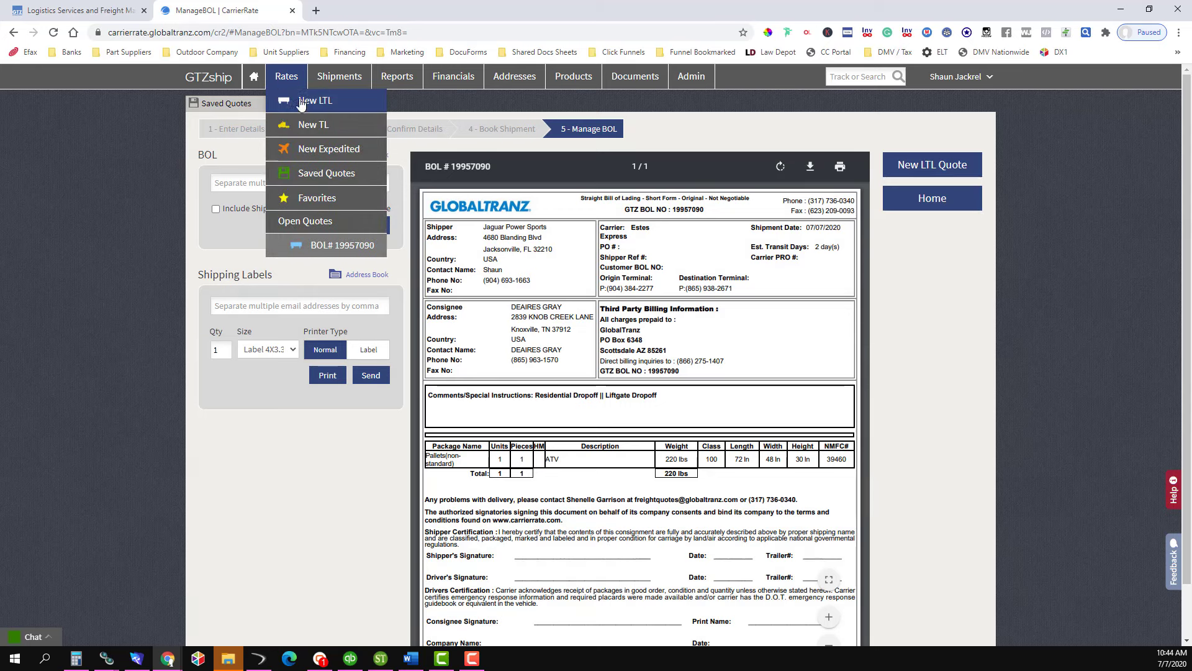
left_click(257, 78)
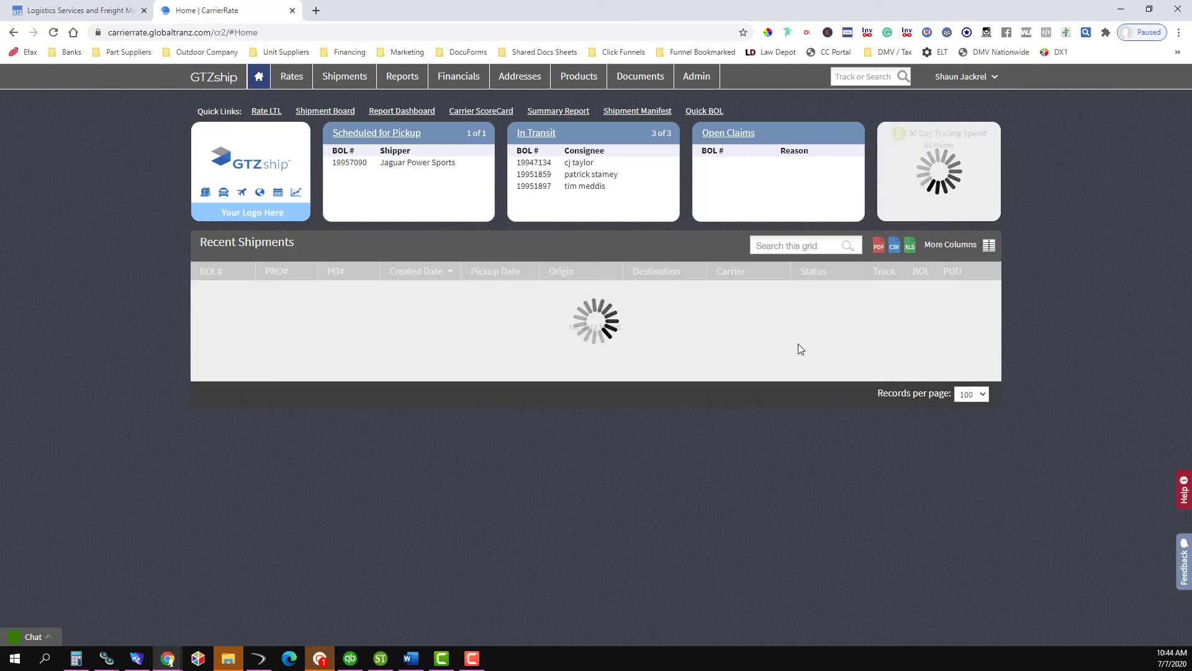